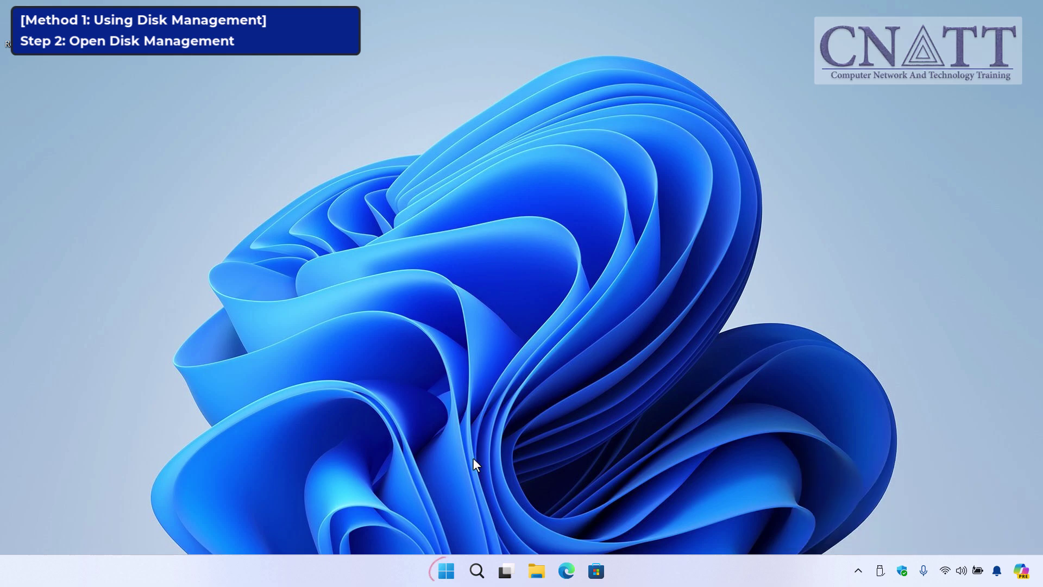
- Launch Disk Management, enlarge its window until Disk 2 shows, and select the CNATT-USB (E:) partition
{"action": "right_click", "coordinate": [450, 570]}
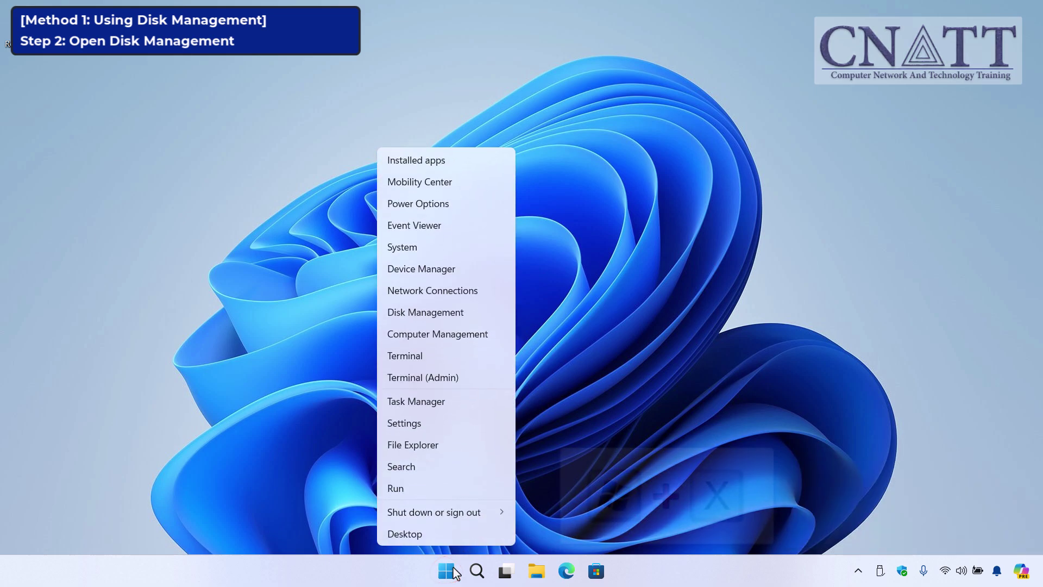
{"action": "left_click", "coordinate": [472, 314]}
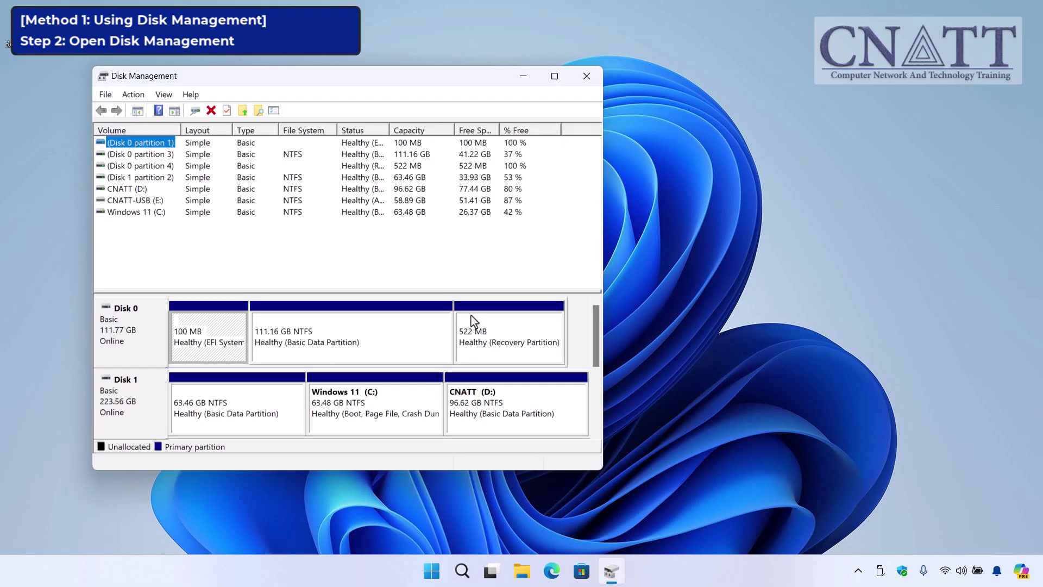
{"action": "left_click_drag", "start_coordinate": [343, 83], "coordinate": [300, 25]}
{"action": "left_click_drag", "start_coordinate": [560, 415], "coordinate": [636, 534]}
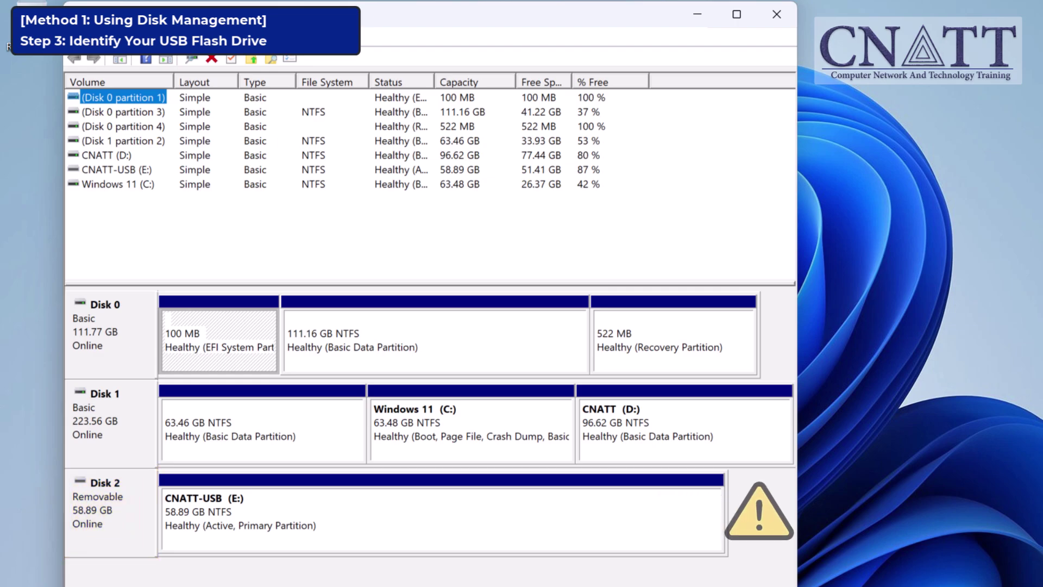
{"action": "left_click", "coordinate": [700, 549]}
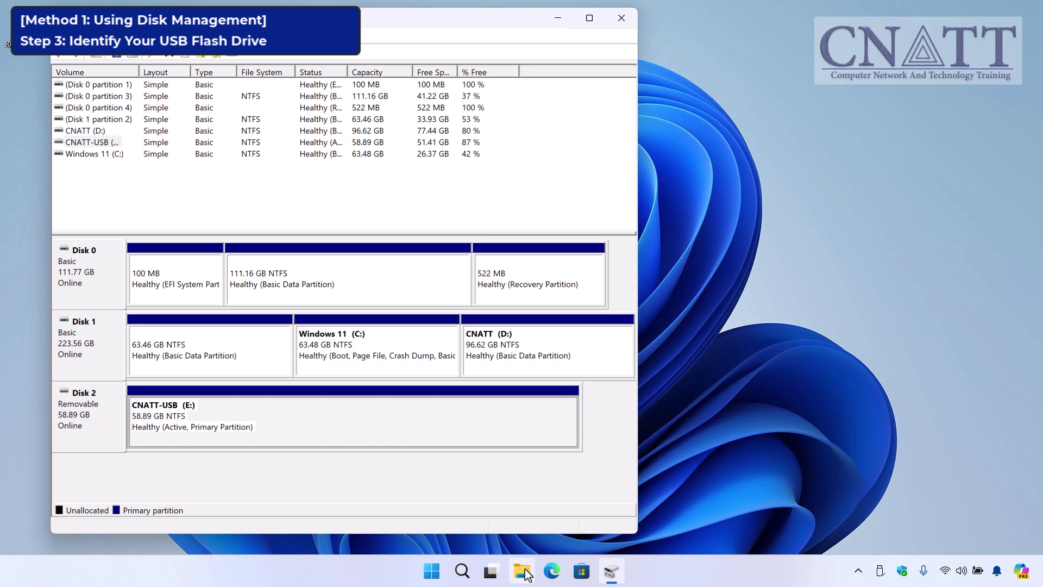
{"action": "left_click", "coordinate": [510, 562]}
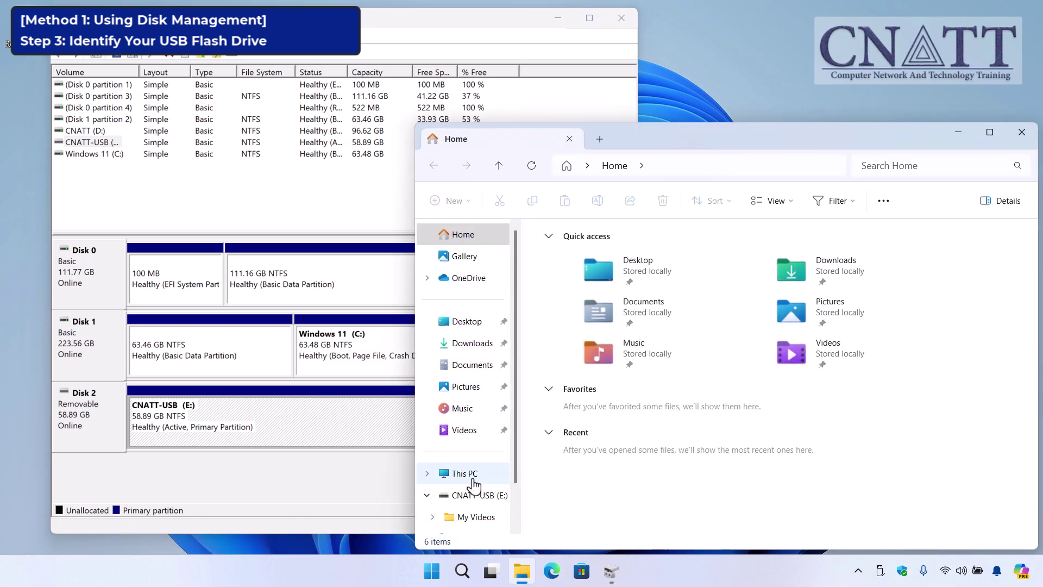
{"action": "left_click", "coordinate": [466, 474]}
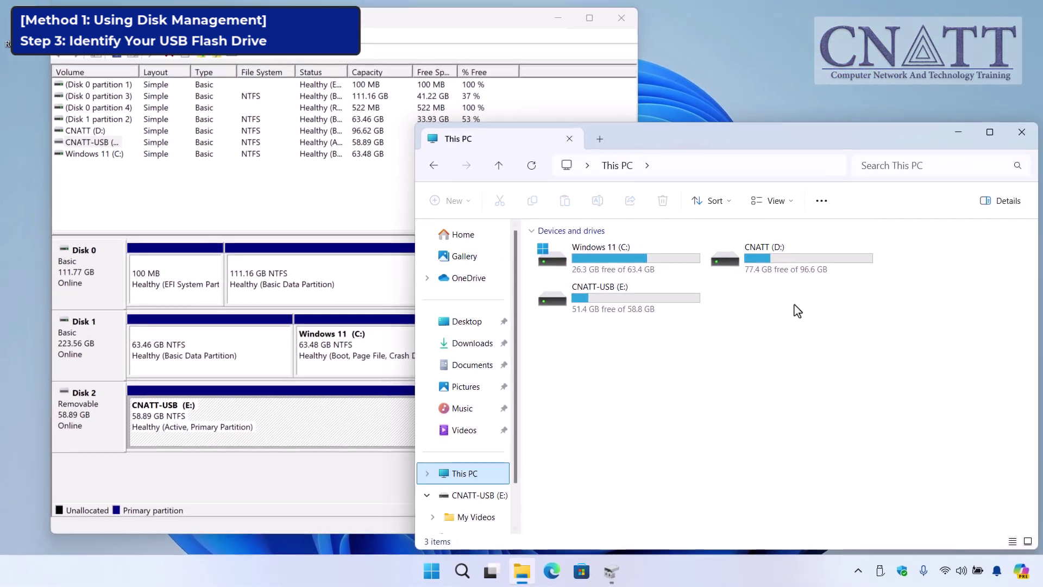
{"action": "left_click", "coordinate": [1021, 132]}
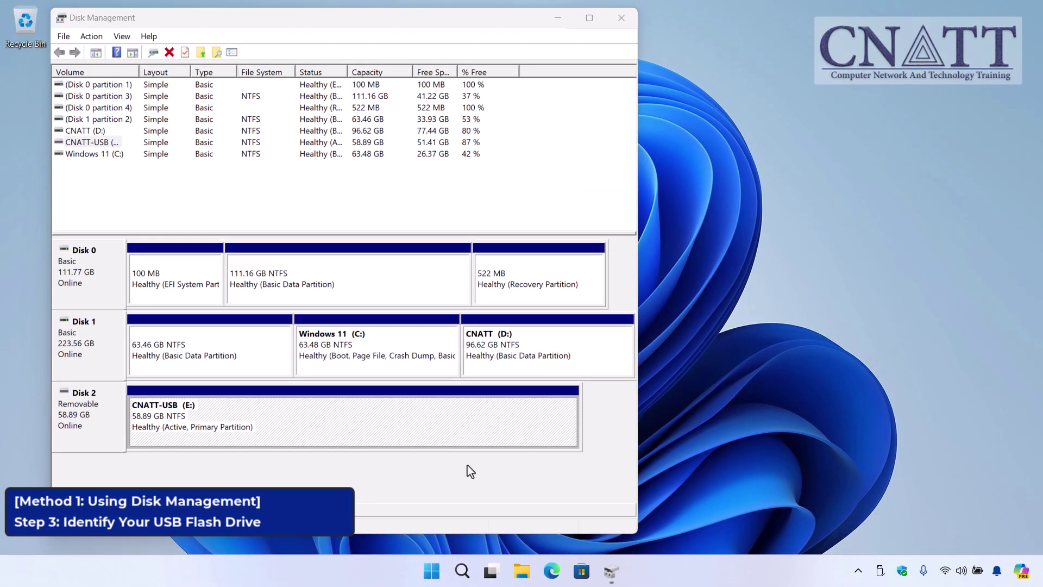
{"action": "left_click", "coordinate": [880, 570]}
{"action": "left_click", "coordinate": [894, 542]}
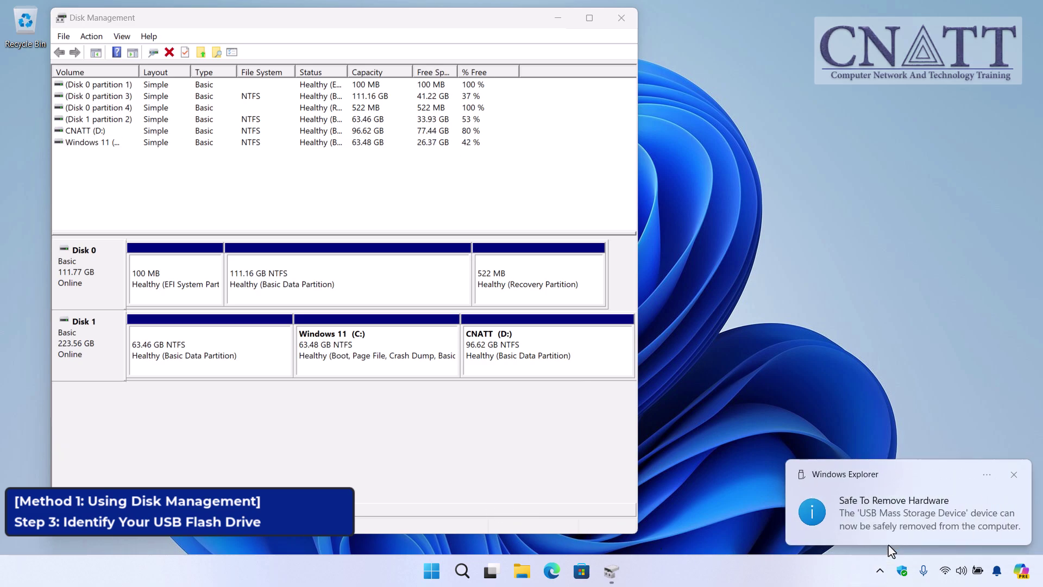
{"action": "left_click", "coordinate": [91, 36]}
{"action": "left_click", "coordinate": [103, 50]}
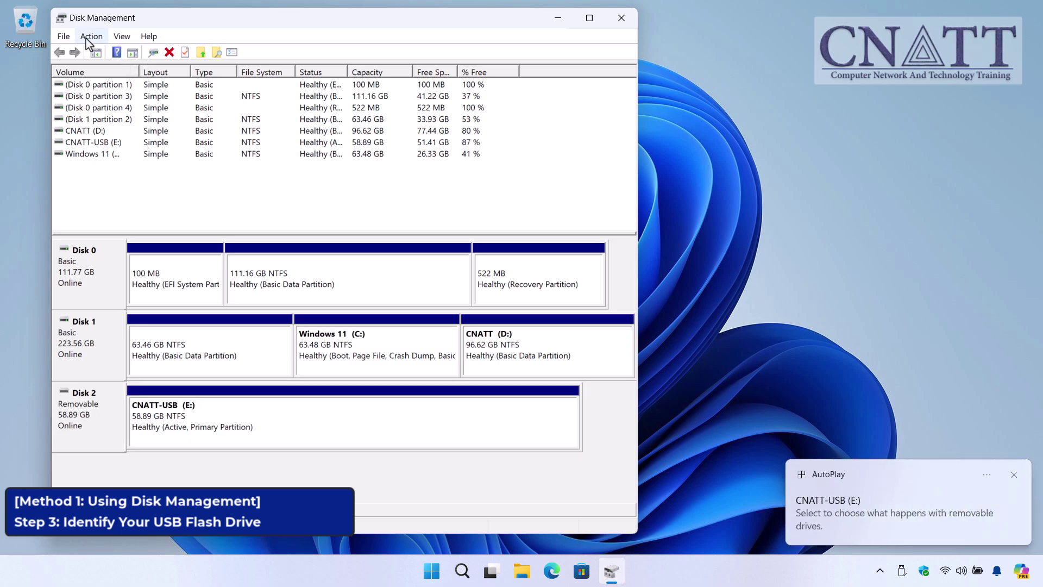
{"action": "left_click", "coordinate": [91, 36]}
{"action": "left_click", "coordinate": [92, 47]}
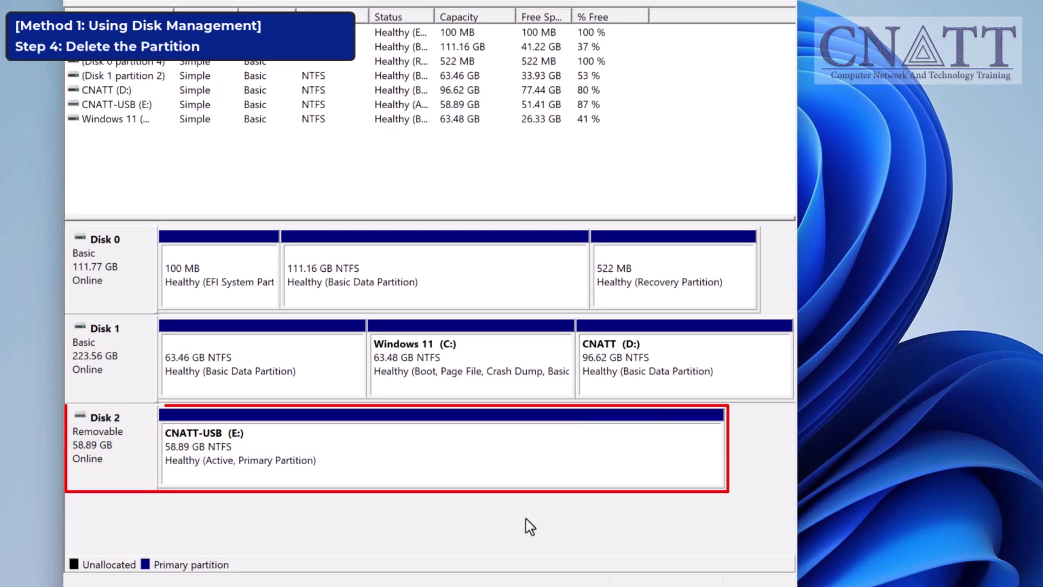
- Delete the CNATT-USB (E:) volume on Disk 2, confirming the deletion
{"action": "left_click", "coordinate": [524, 471]}
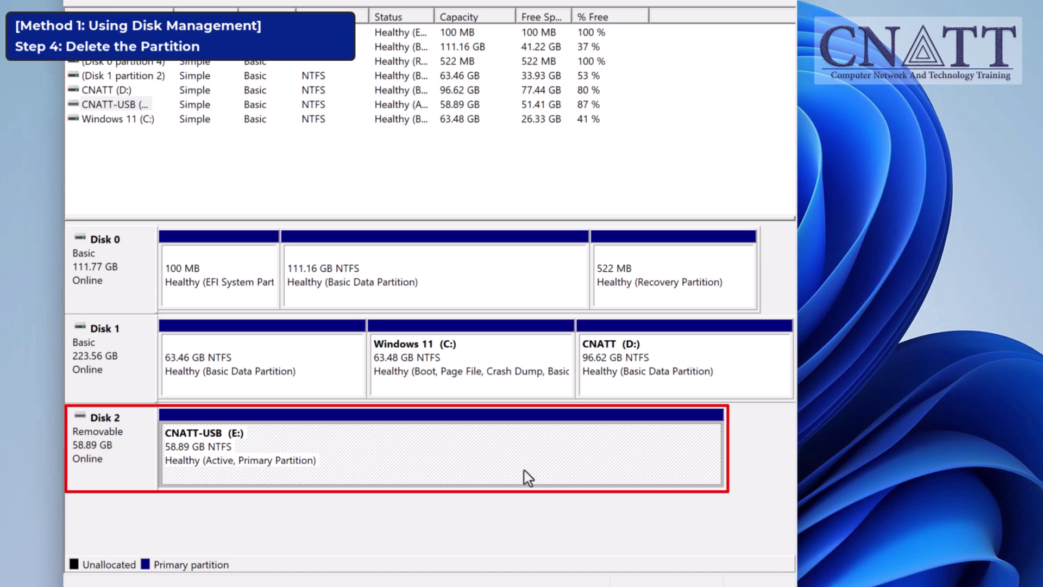
{"action": "right_click", "coordinate": [524, 471]}
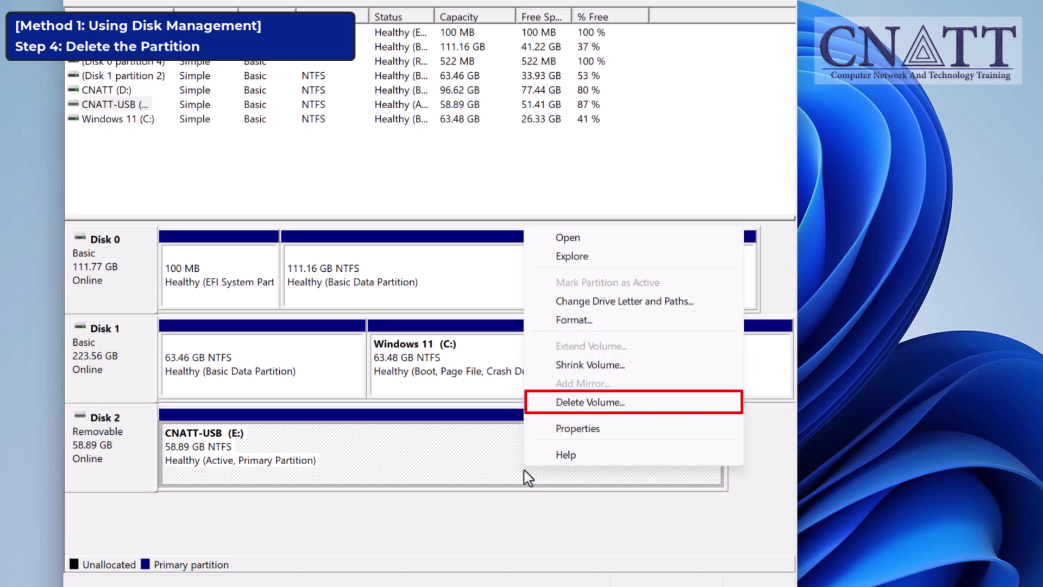
{"action": "left_click", "coordinate": [655, 410]}
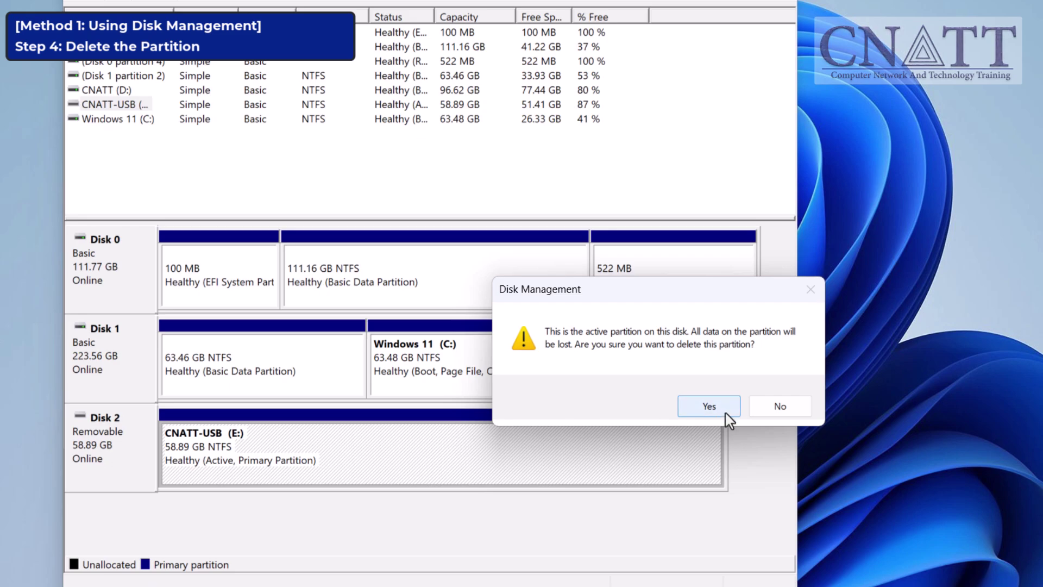
{"action": "left_click", "coordinate": [708, 406]}
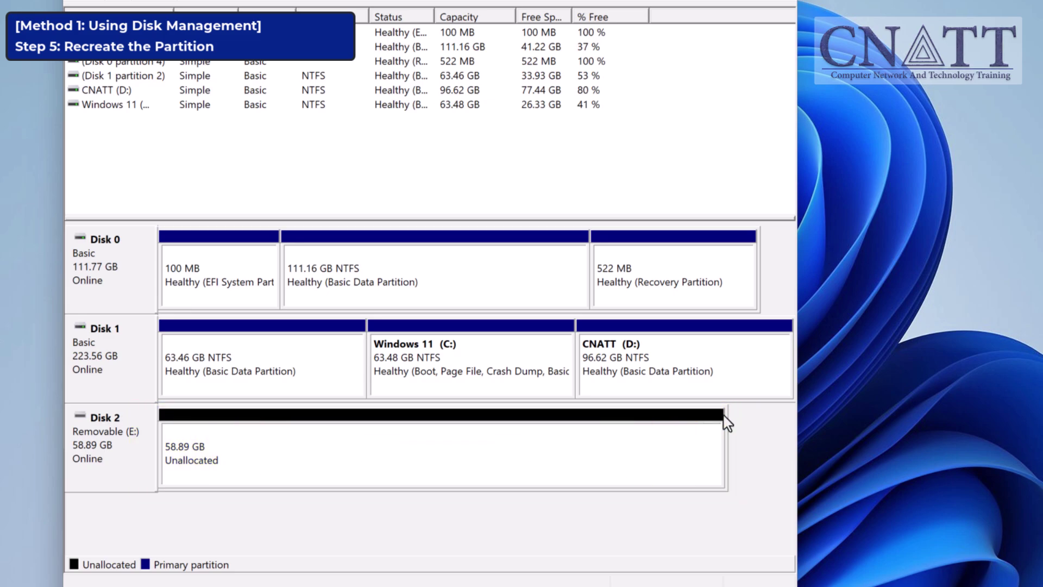
- Start the New Simple Volume Wizard on Disk 2's 58.89 GB unallocated space
{"action": "right_click", "coordinate": [688, 452]}
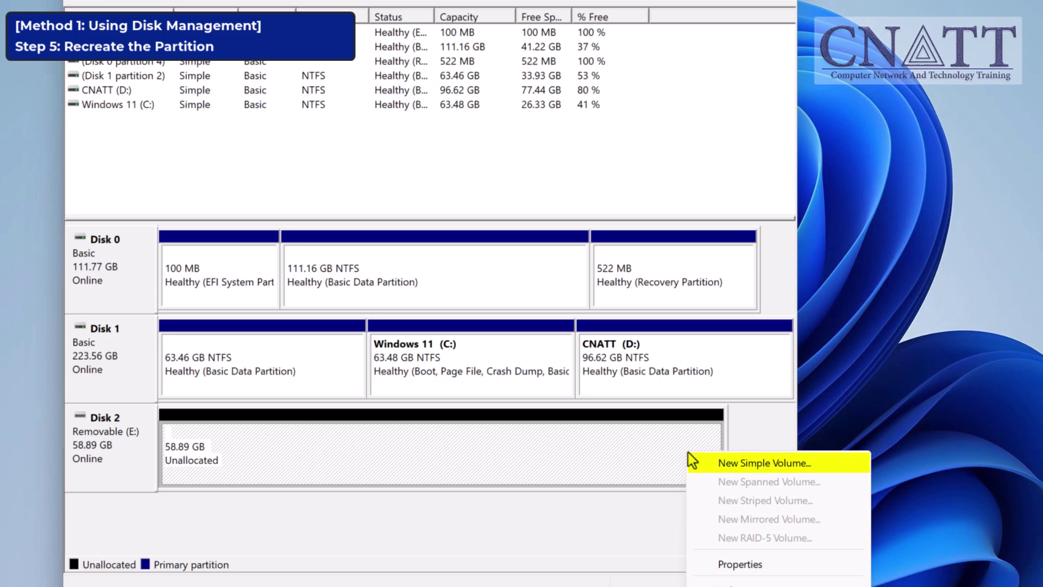
{"action": "left_click", "coordinate": [701, 465]}
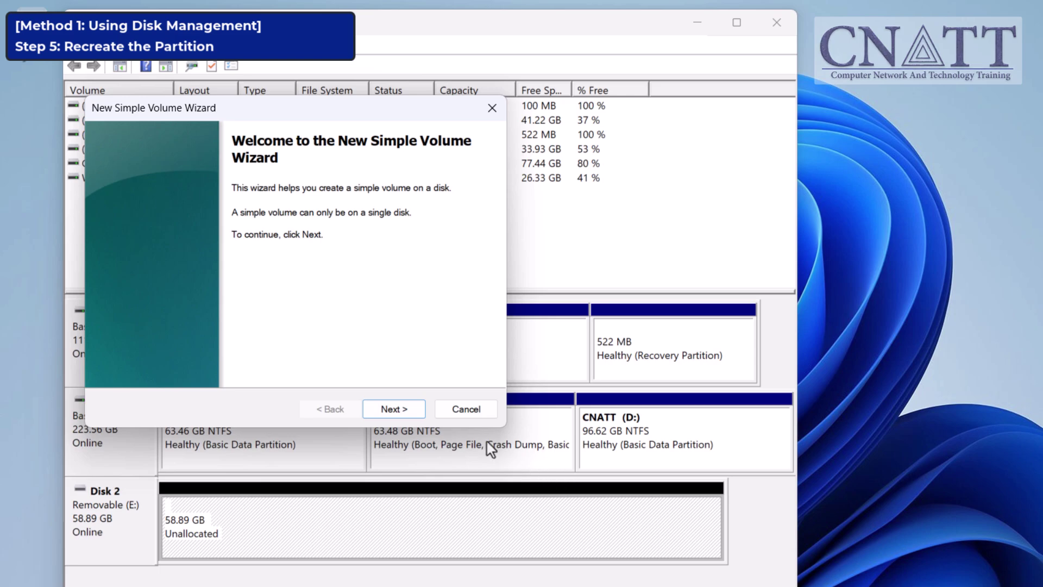
{"action": "left_click", "coordinate": [411, 408]}
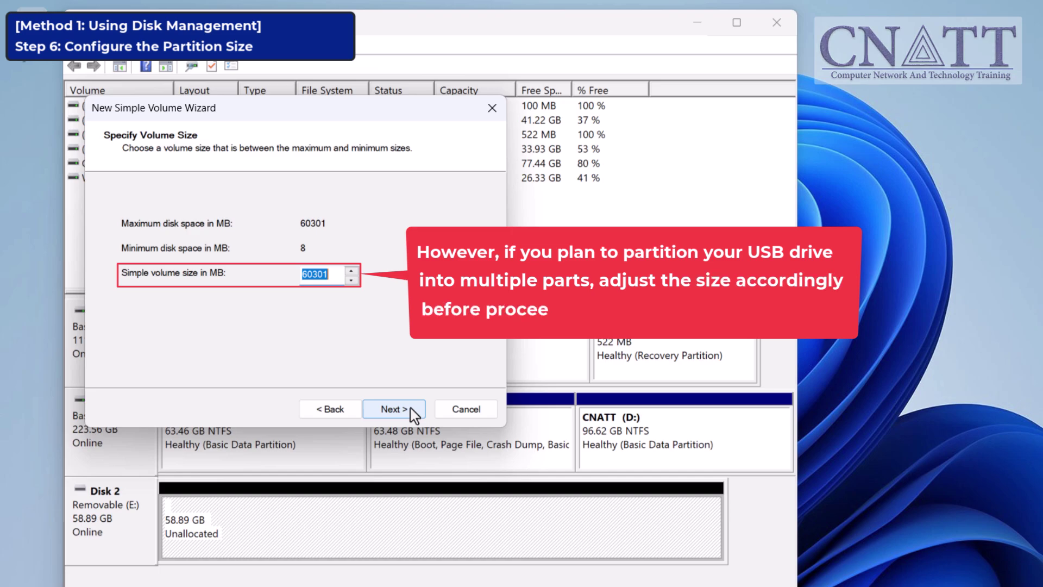
- Accept the 60301 MB volume size and drive letter F
{"action": "left_click", "coordinate": [413, 415]}
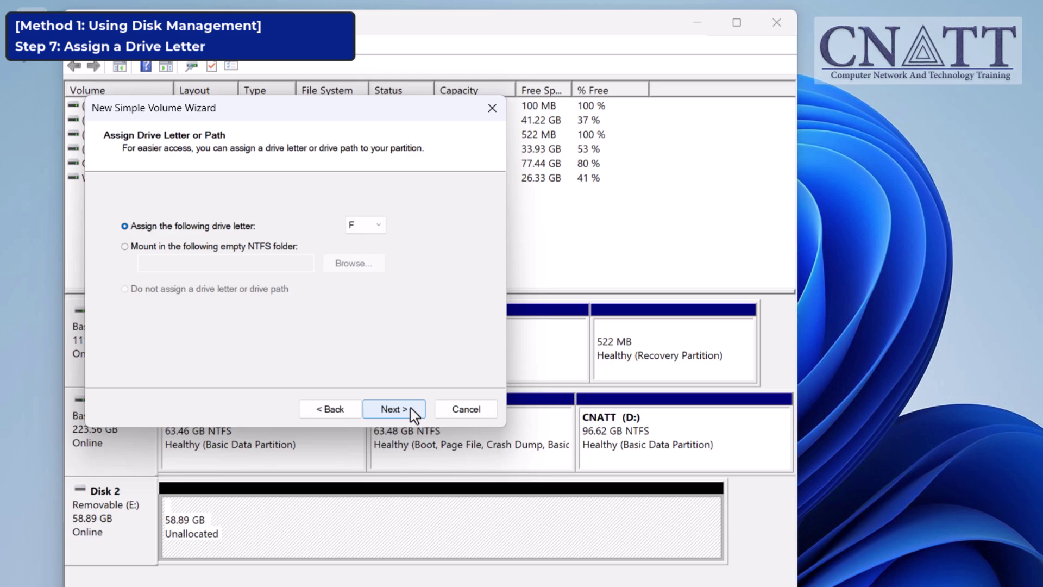
{"action": "left_click", "coordinate": [411, 409]}
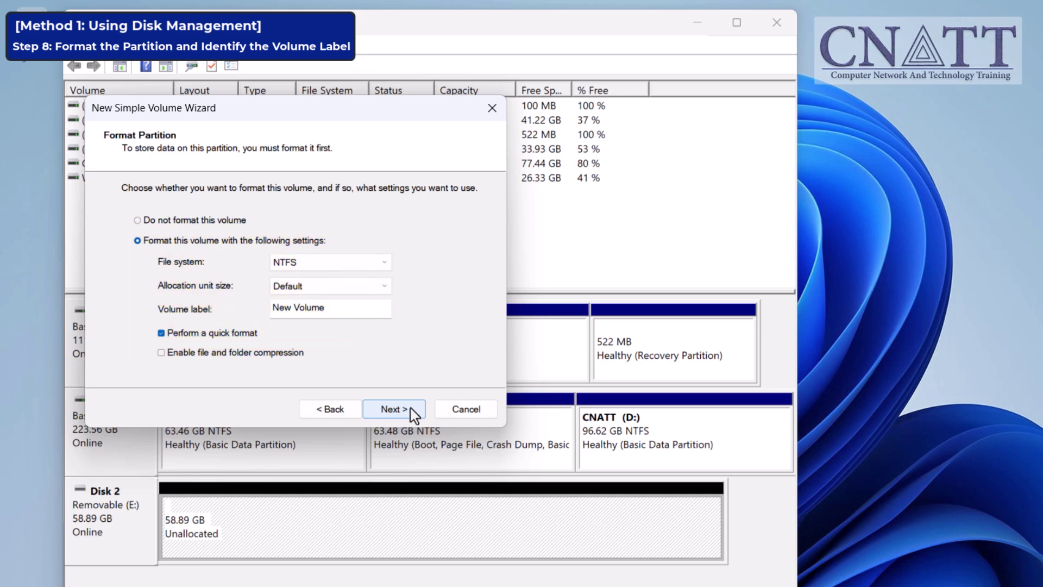
- Keep NTFS as the file system with quick format and label New Volume
{"action": "left_click", "coordinate": [388, 266]}
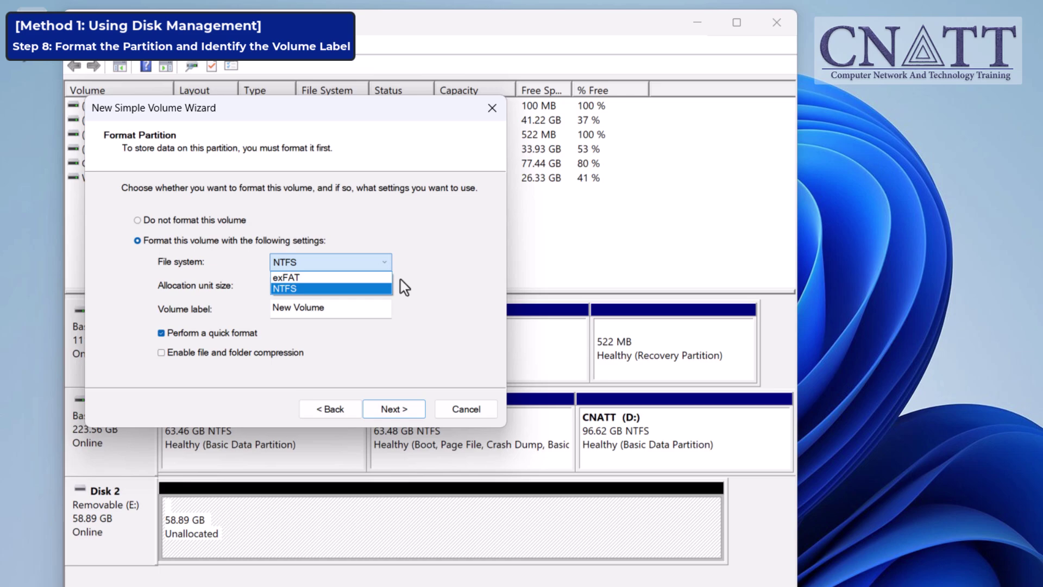
{"action": "left_click", "coordinate": [401, 280]}
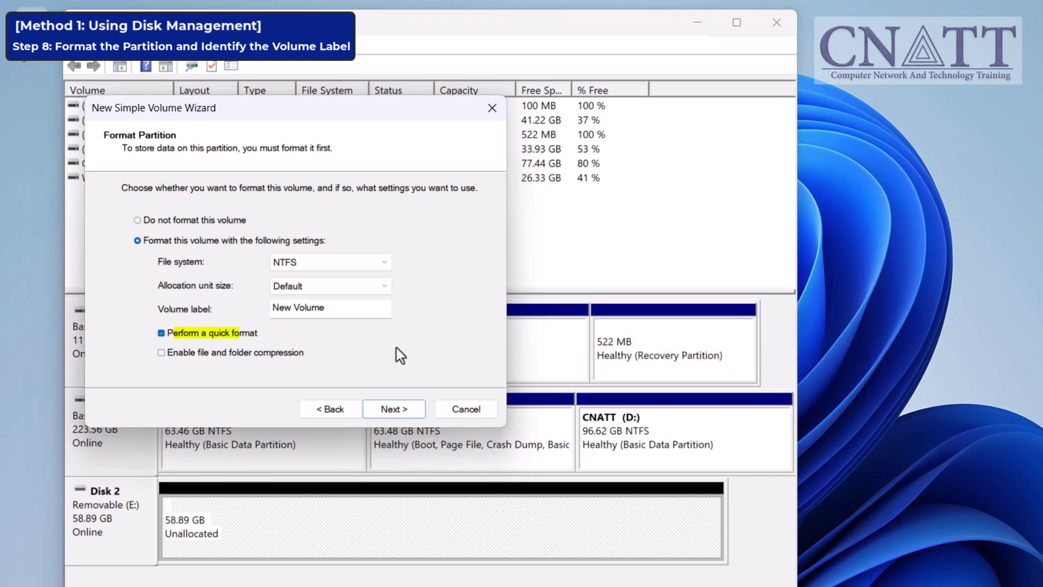
{"action": "left_click", "coordinate": [394, 409]}
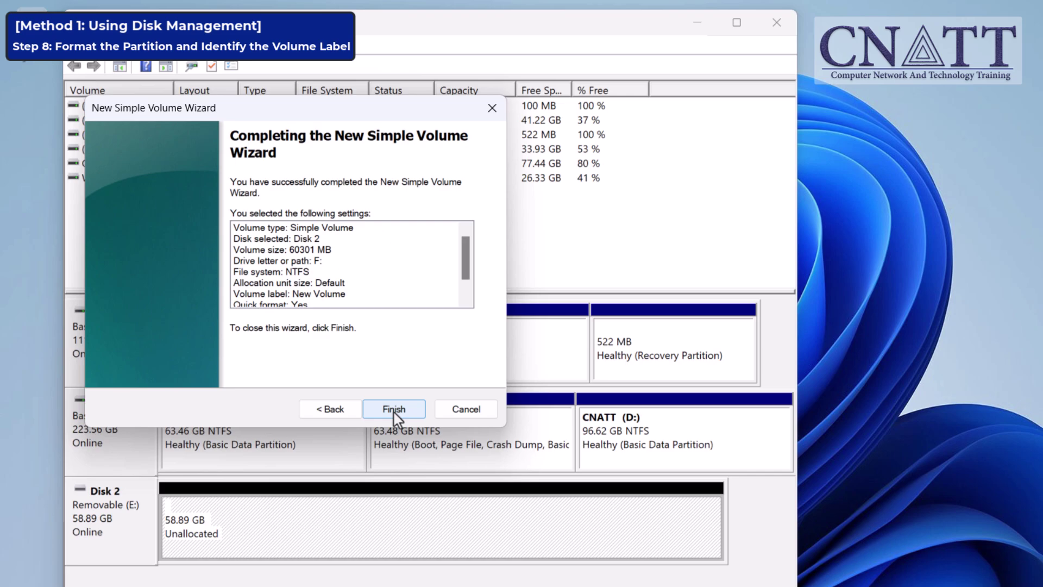
- Finish the wizard to create the 58.89 GB NTFS New Volume (F:) on Disk 2
{"action": "left_click", "coordinate": [393, 410]}
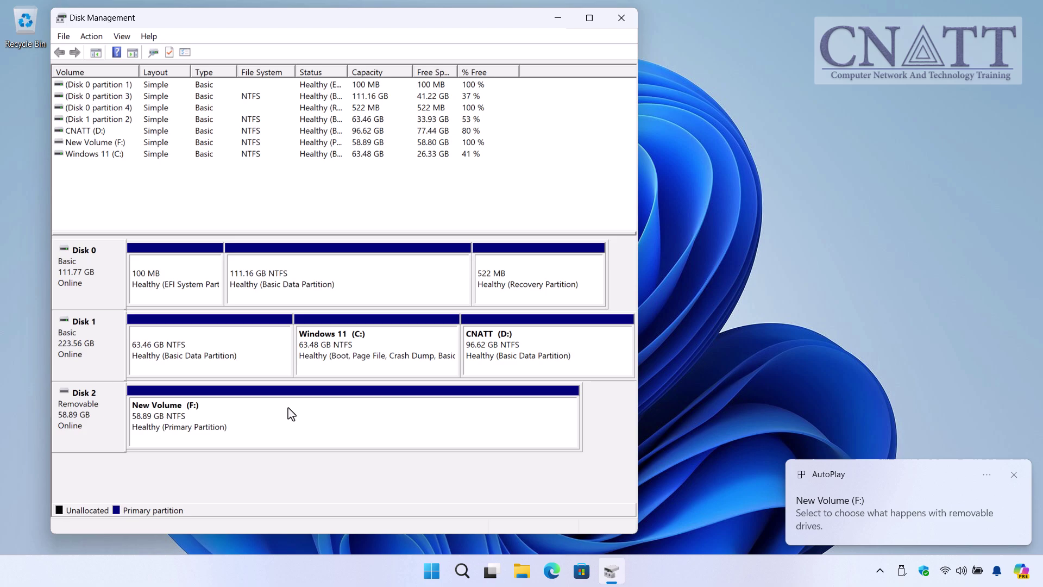
{"action": "right_click", "coordinate": [288, 422]}
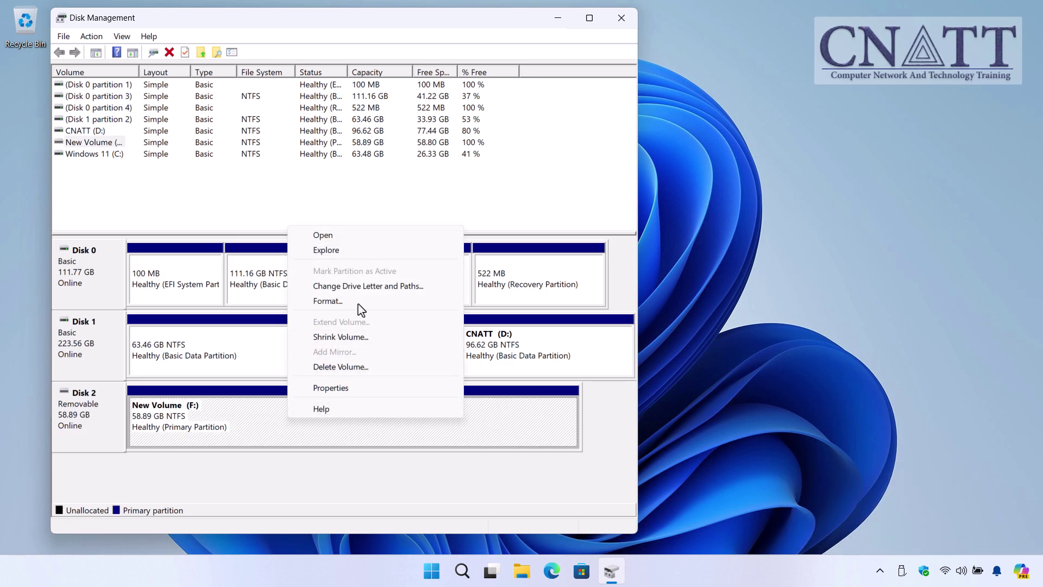
- Explore the F: volume to confirm it is empty, then view all drives in This PC
{"action": "left_click", "coordinate": [325, 250]}
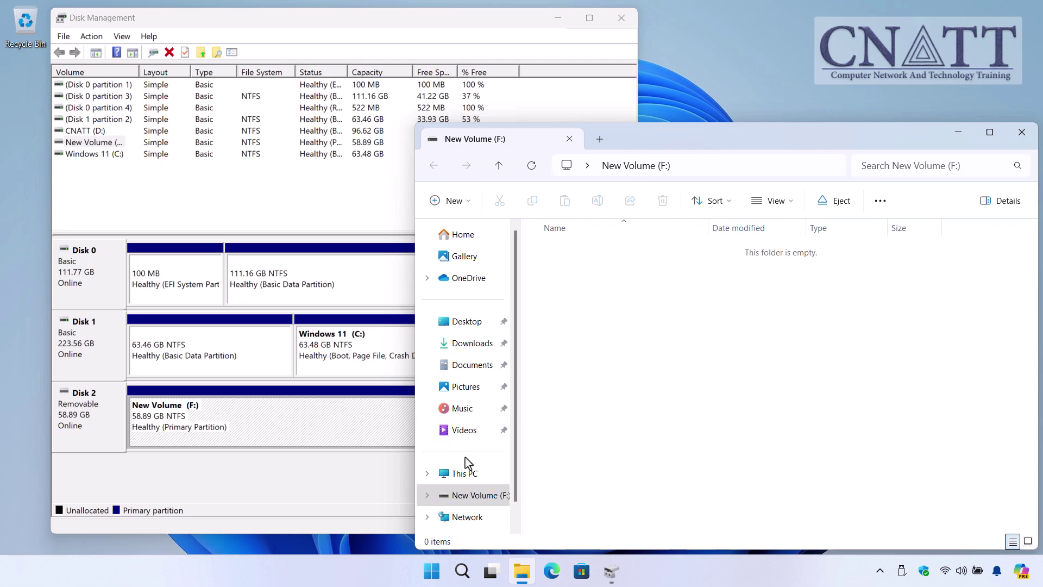
{"action": "left_click", "coordinate": [470, 475]}
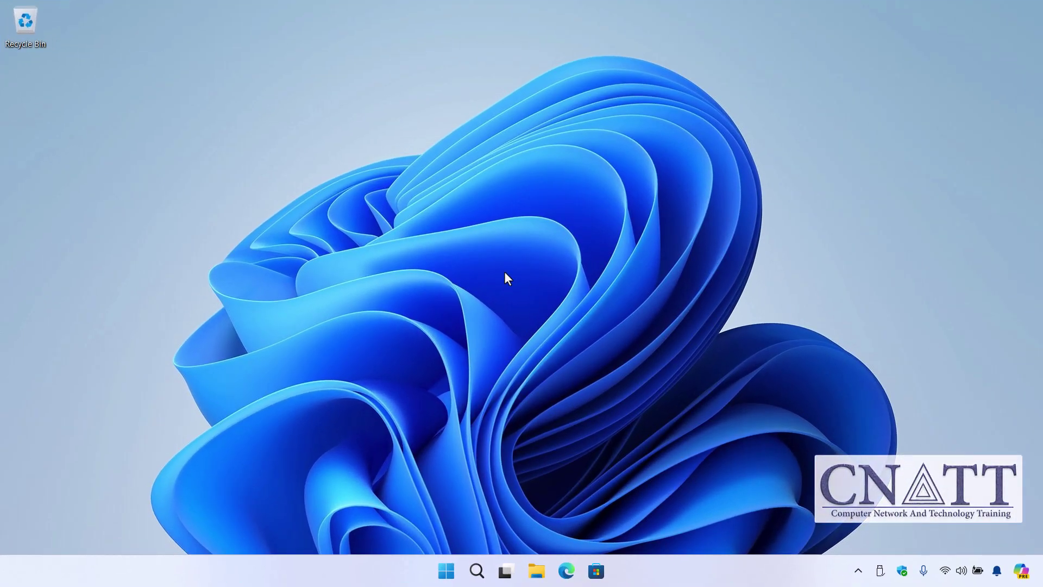
- Search 'cmd' in Start and run Command Prompt as administrator, approving the UAC prompt
{"action": "left_click", "coordinate": [446, 571]}
{"action": "type", "text": "c"}
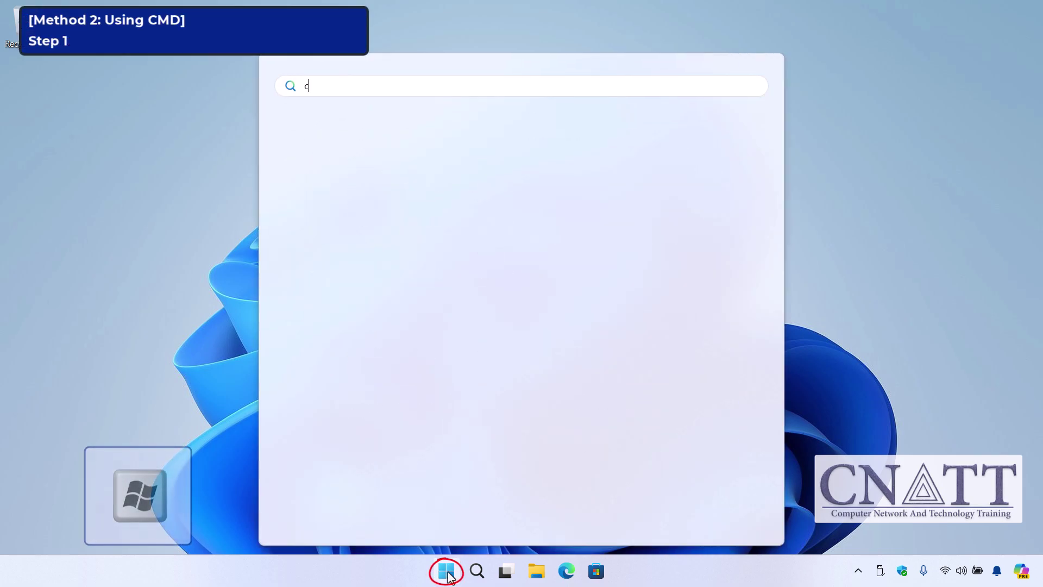
{"action": "type", "text": "md"}
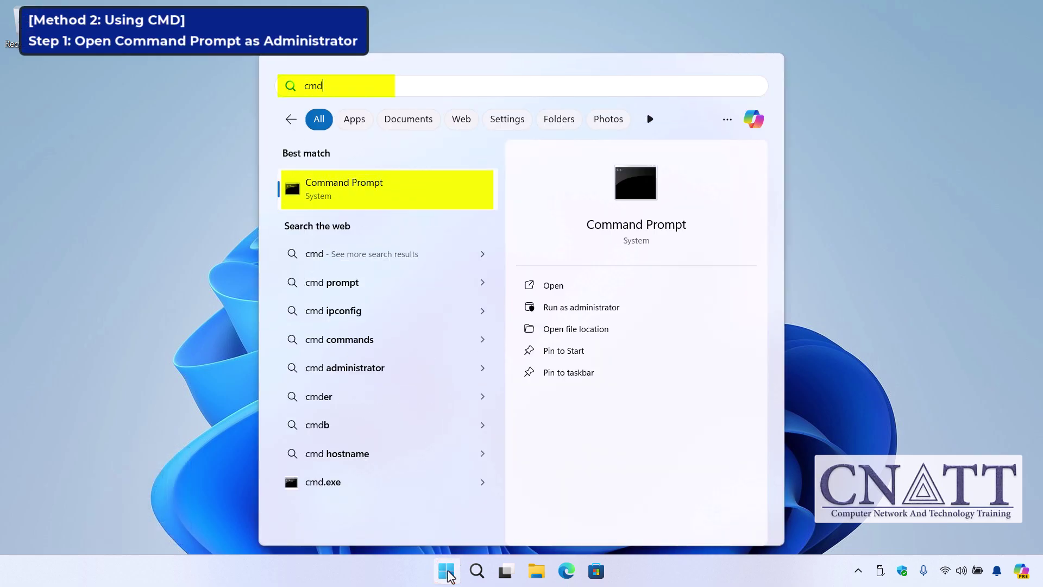
{"action": "right_click", "coordinate": [482, 206]}
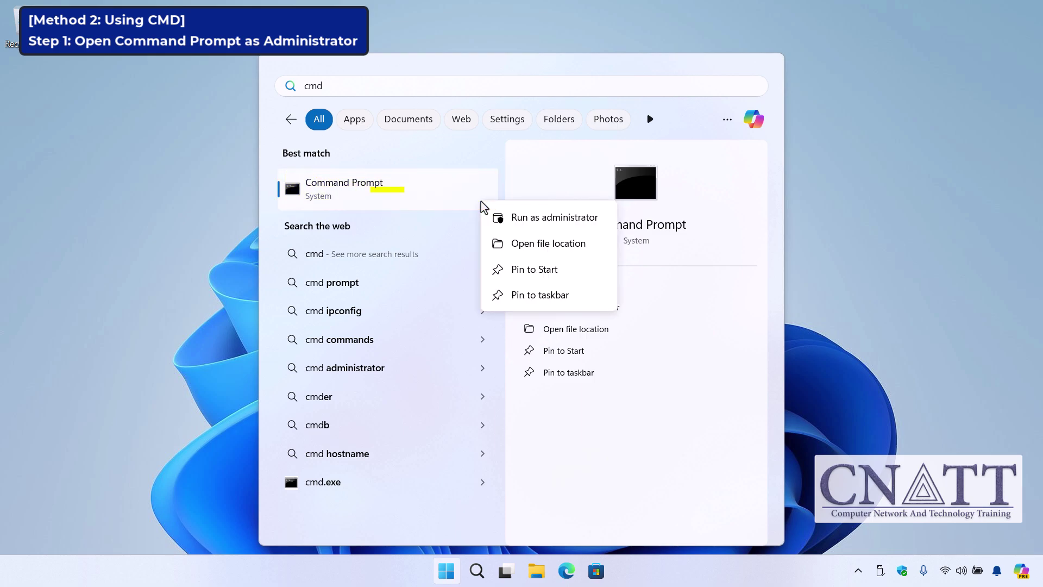
{"action": "left_click", "coordinate": [519, 224]}
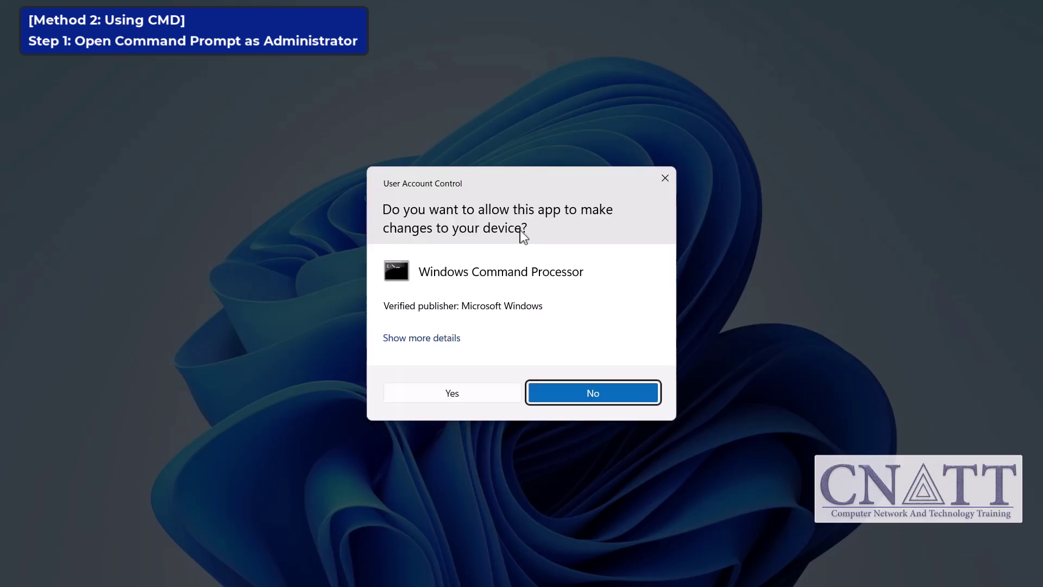
{"action": "left_click", "coordinate": [475, 395]}
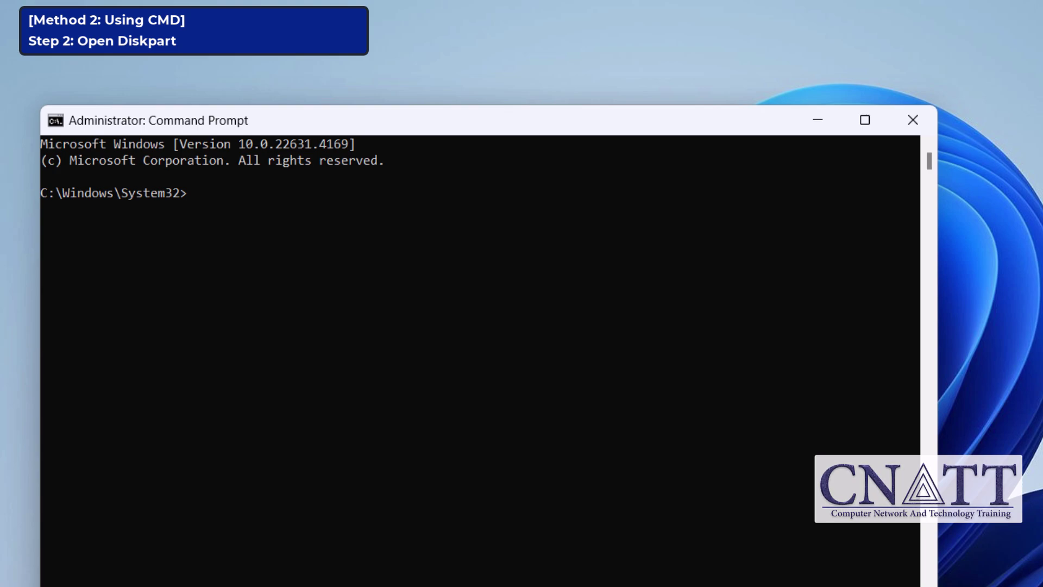
- Run diskpart, then list disk to show Disk 0, Disk 1 and the 58 GB Disk 2
{"action": "type", "text": "d"}
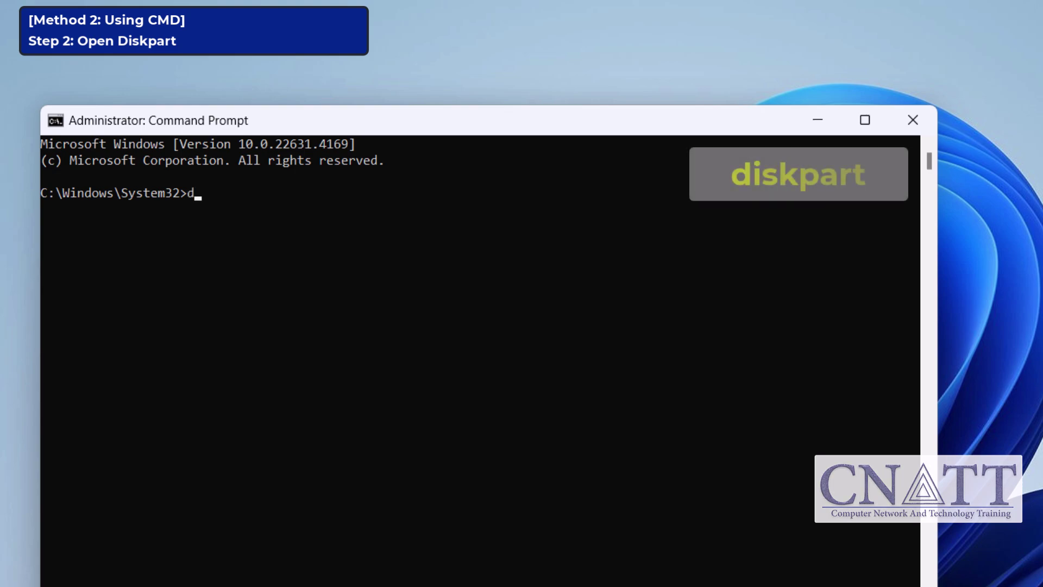
{"action": "type", "text": "iskpart"}
{"action": "key", "text": "Return"}
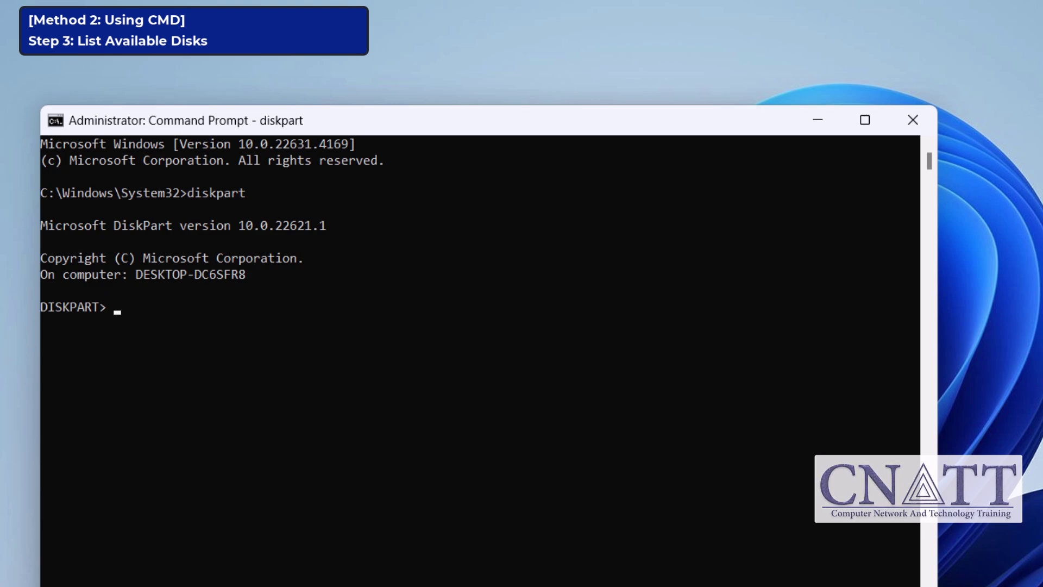
{"action": "type", "text": "list "}
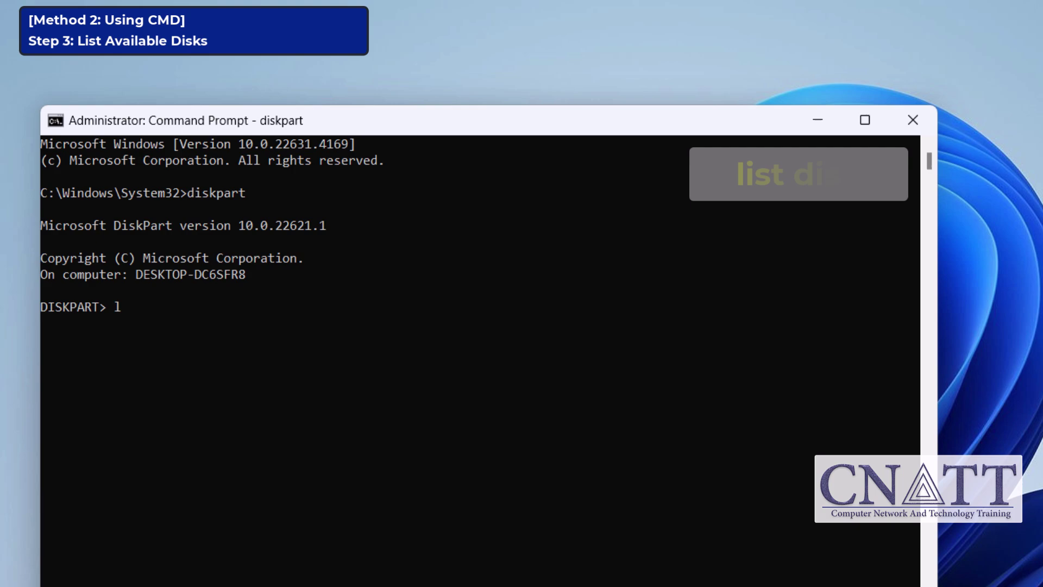
{"action": "type", "text": "disk"}
{"action": "key", "text": "Return"}
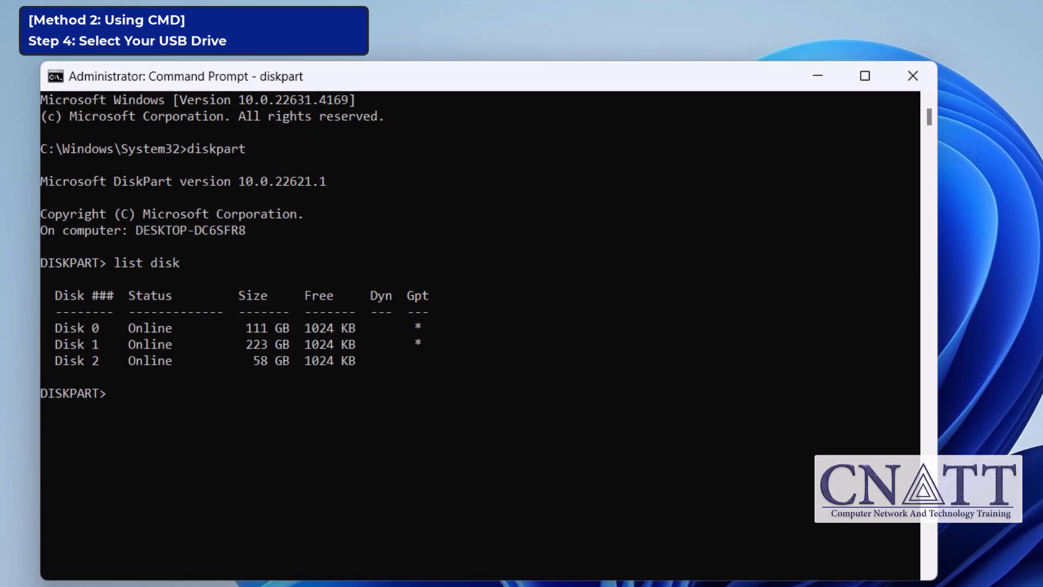
- Run 'select disk 2' to target the 58 GB USB drive
{"action": "type", "text": "s"}
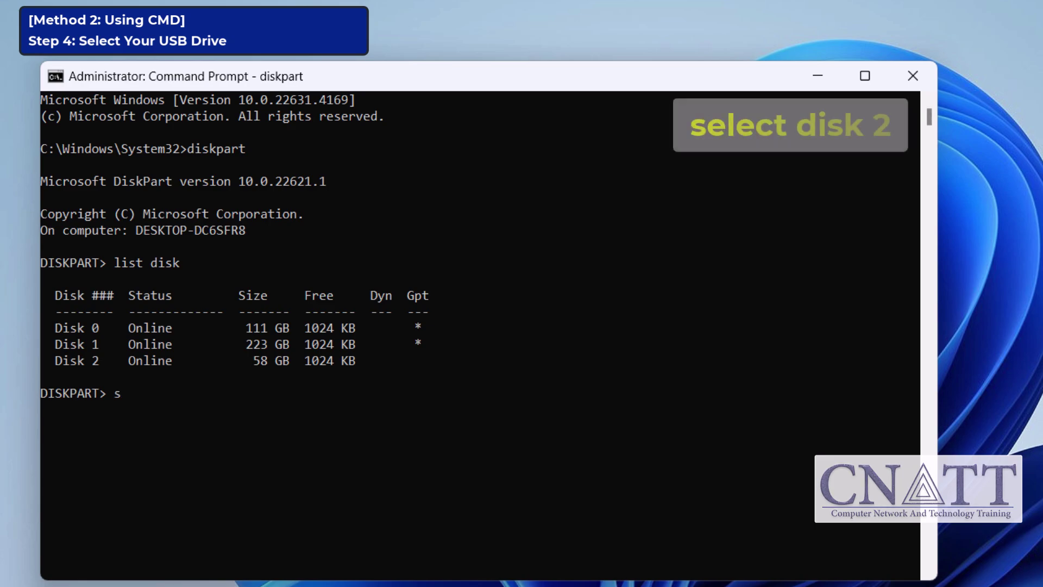
{"action": "type", "text": "elect"}
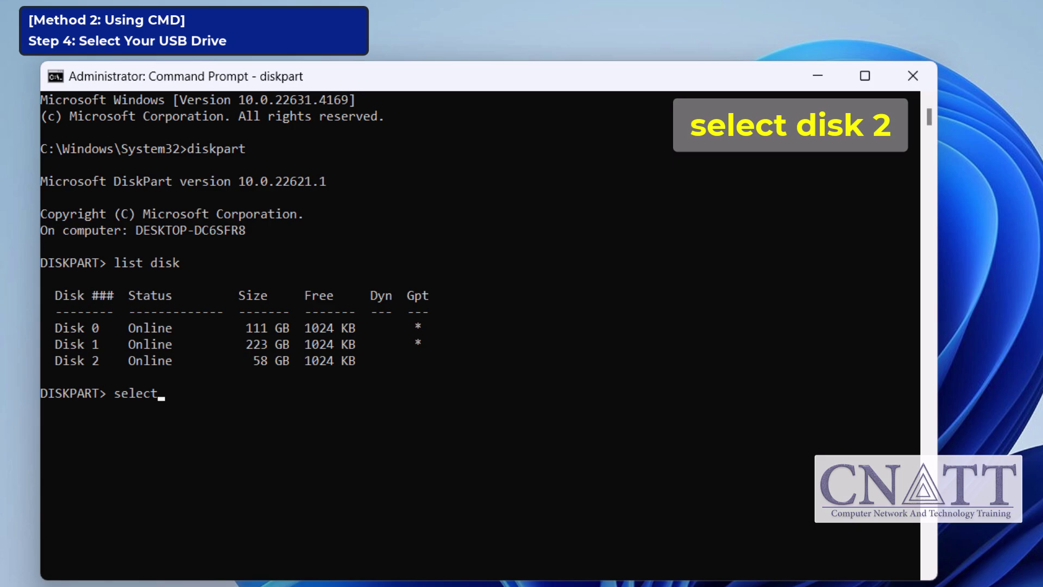
{"action": "type", "text": " dis"}
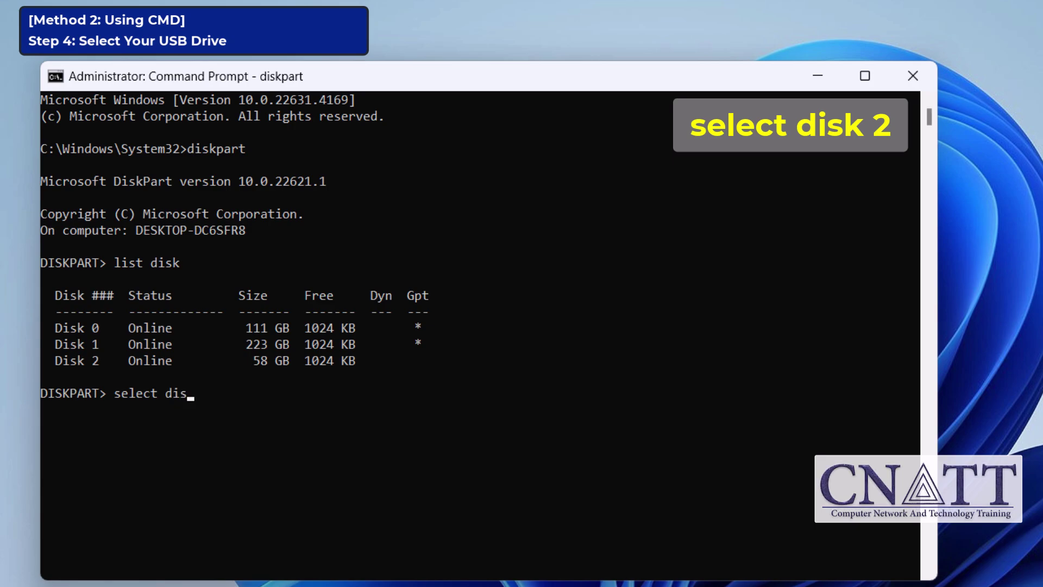
{"action": "type", "text": "k 2"}
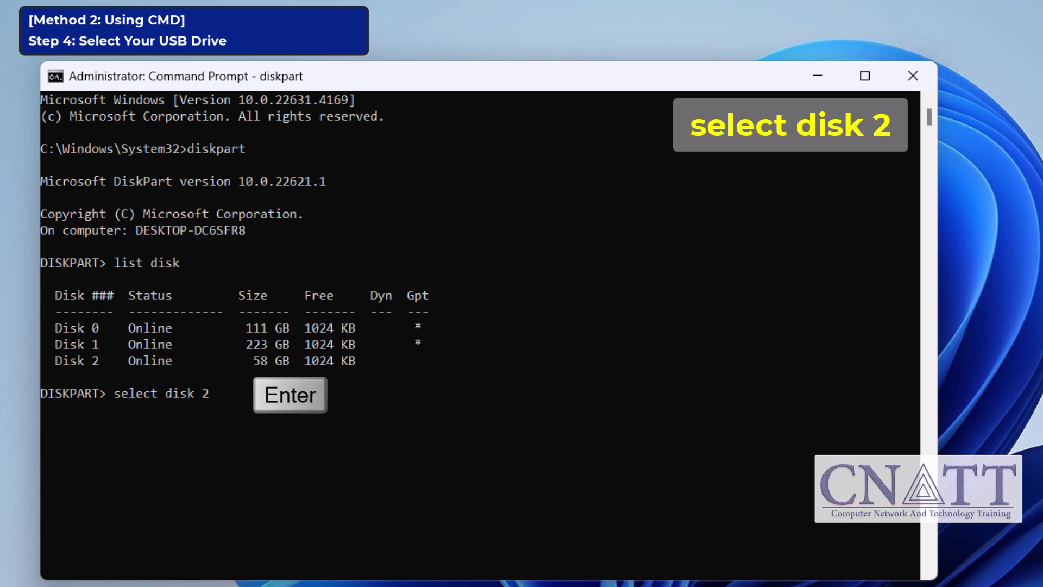
{"action": "key", "text": "Return"}
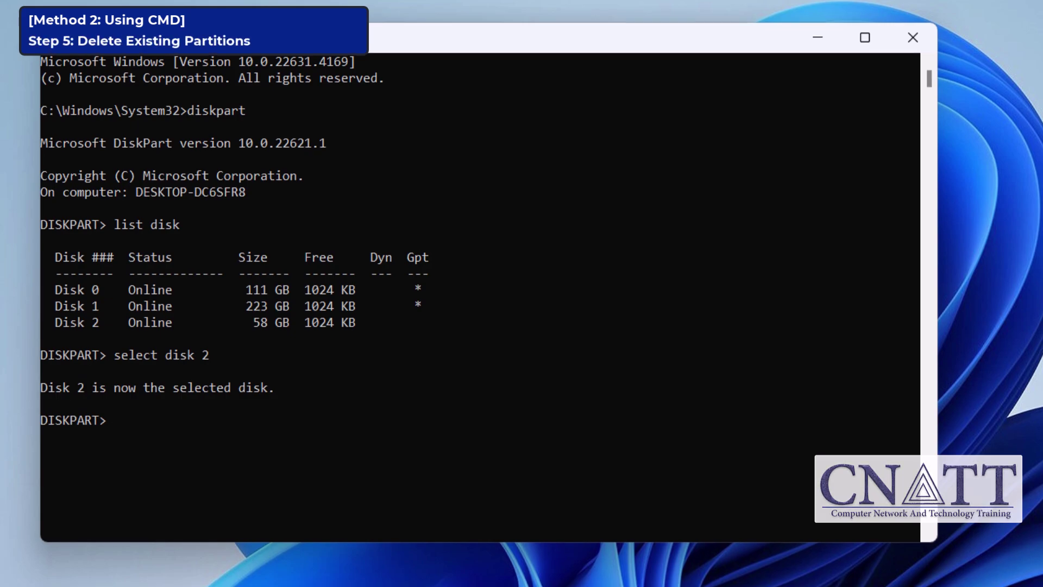
- Run diskpart 'clean' on Disk 2, then 'create partition primary' to add a primary partition
{"action": "type", "text": "lean"}
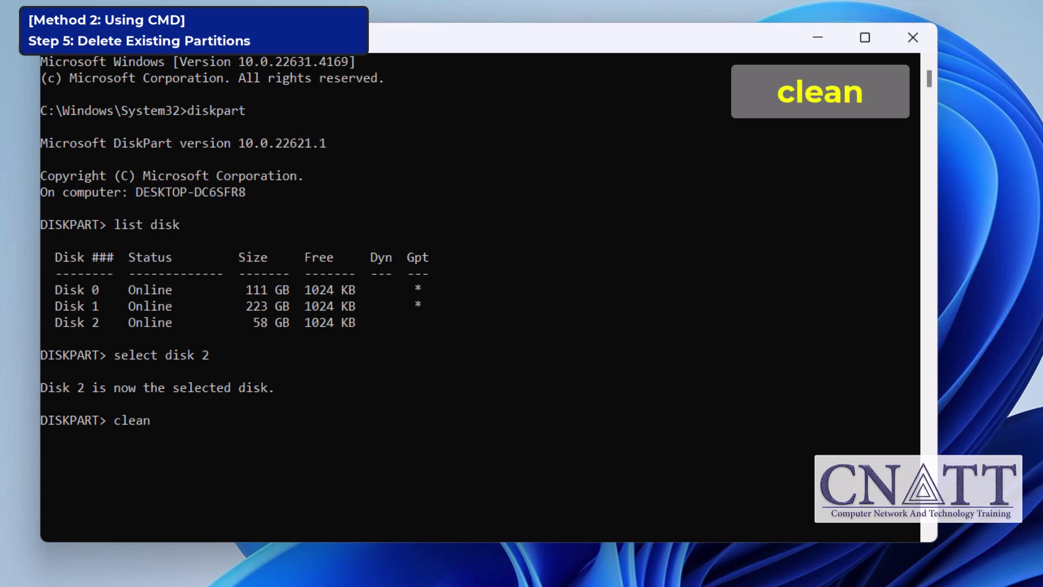
{"action": "key", "text": "Return"}
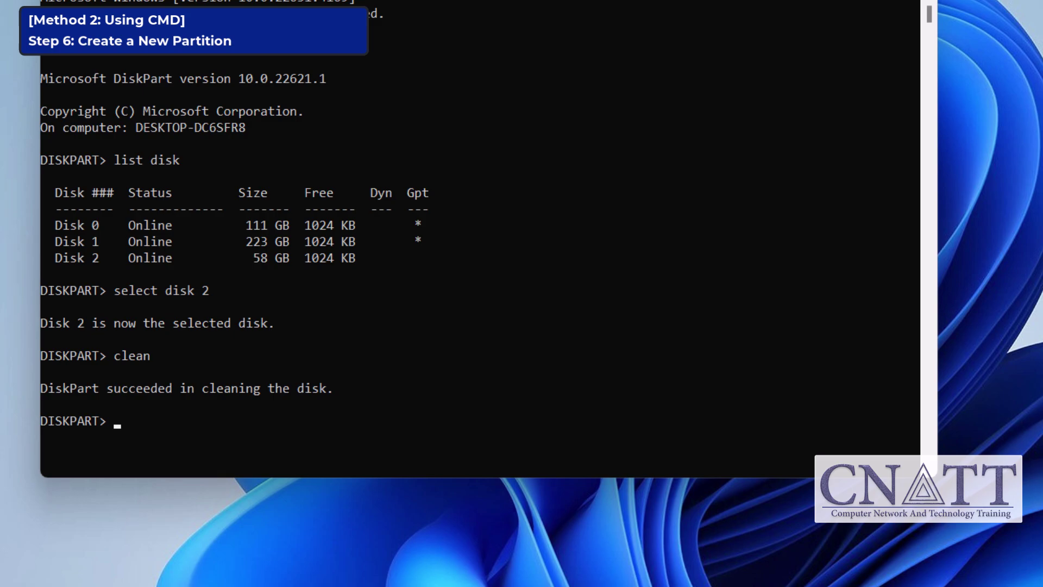
{"action": "type", "text": "create"}
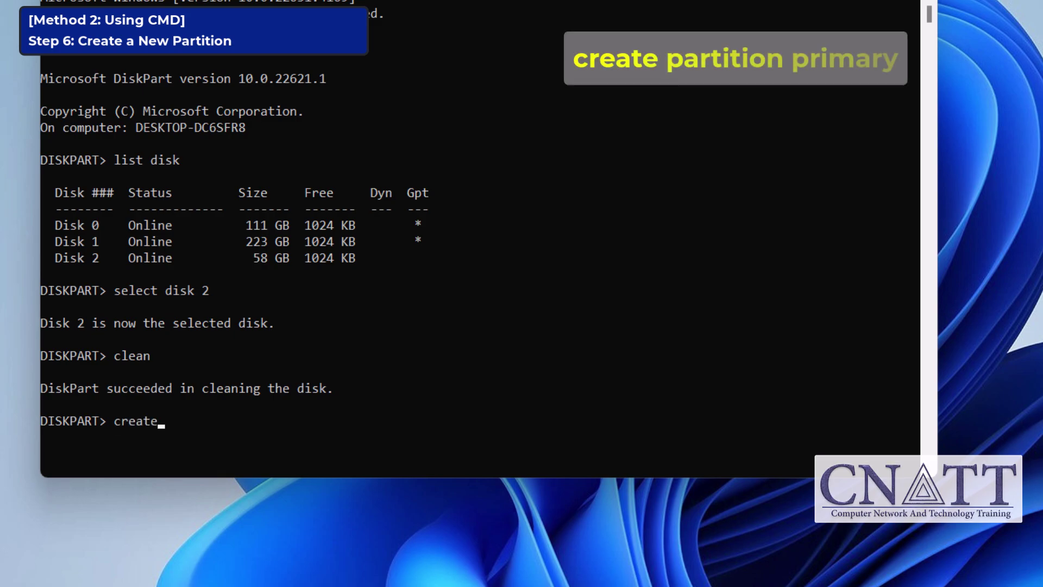
{"action": "type", "text": " parti"}
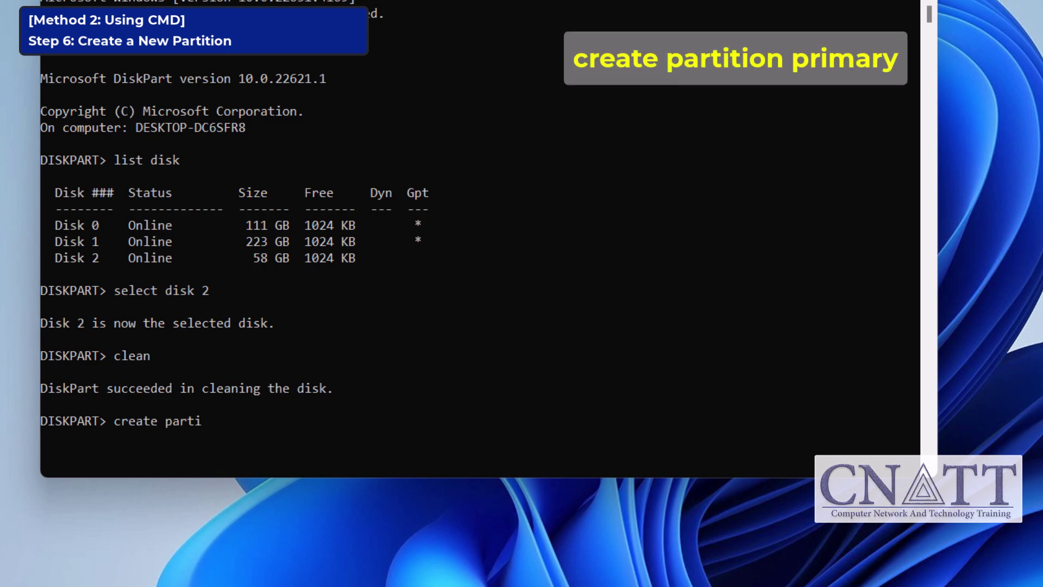
{"action": "type", "text": "tion pri"}
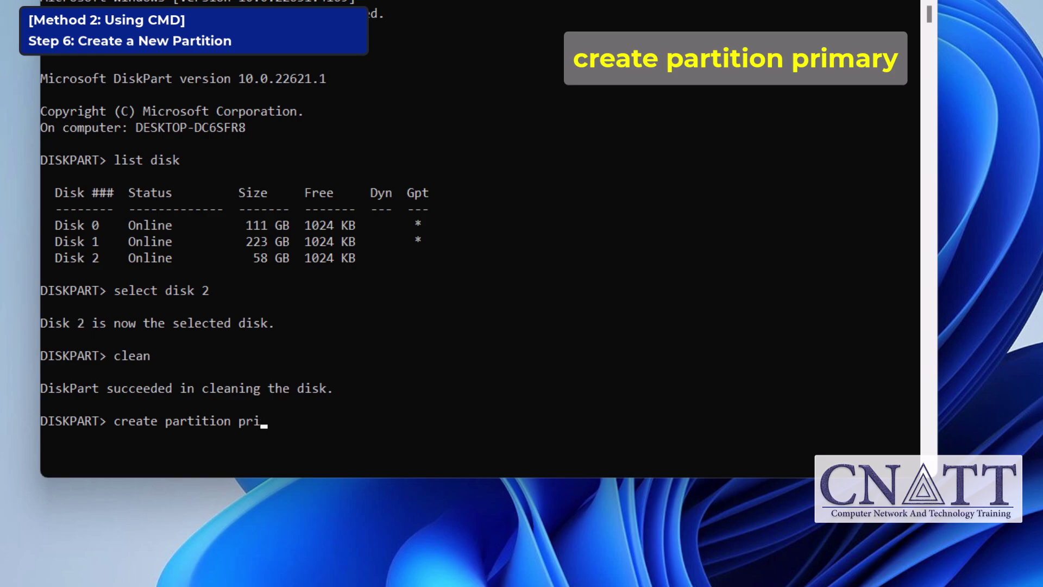
{"action": "type", "text": "mary"}
{"action": "key", "text": "Return"}
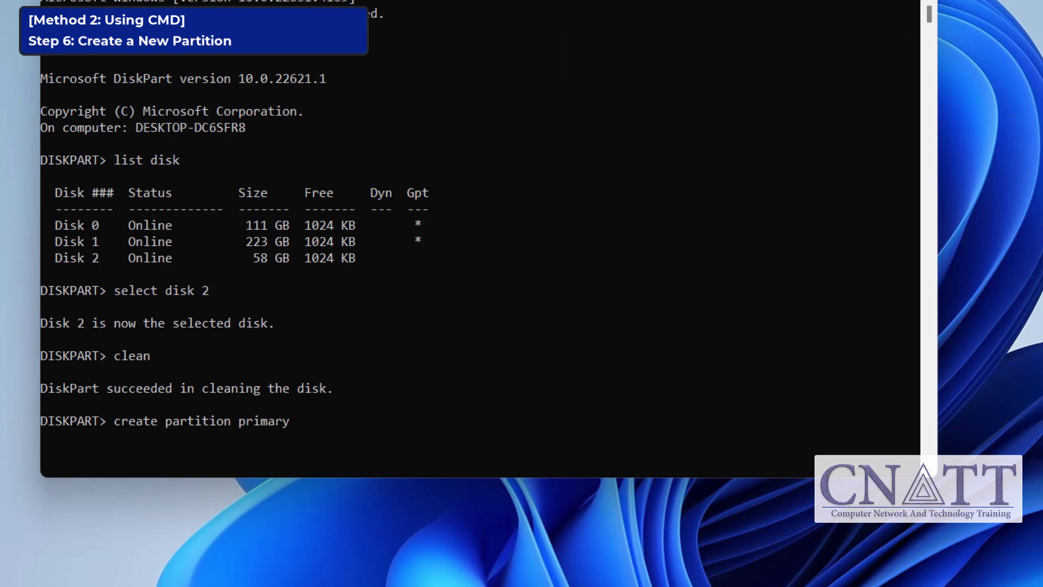